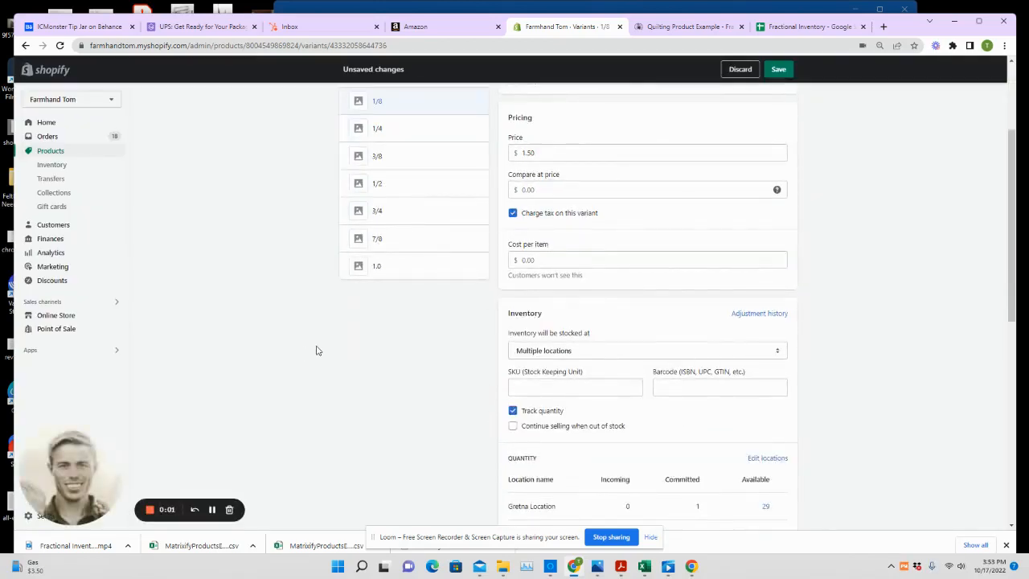
{"action": "scroll", "coordinate": [326, 351], "scroll_direction": "down", "scroll_amount": 2}
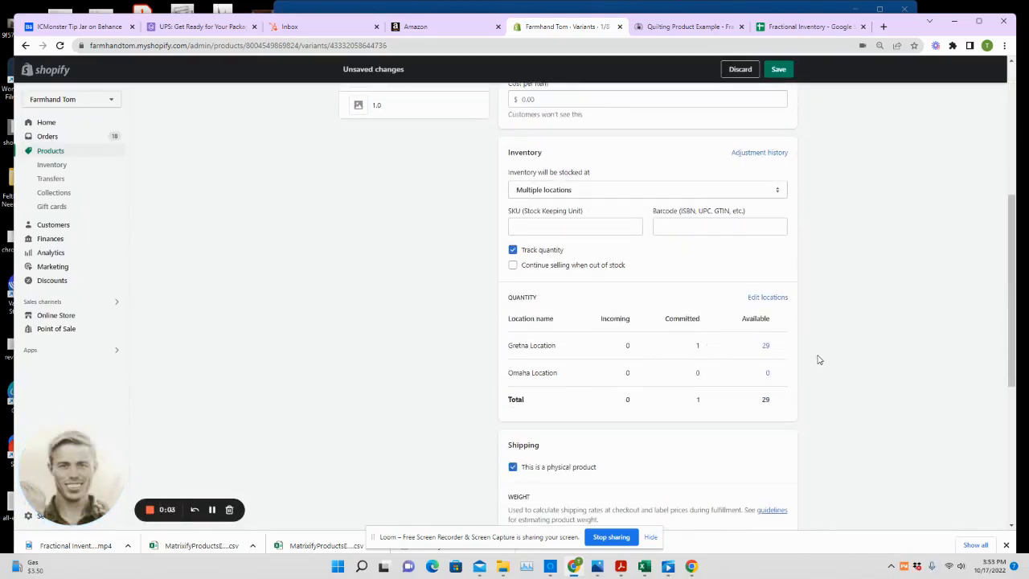
Peek at the stock adjustment for Gretna's available count and abandon it without changes
{"action": "mouse_move", "coordinate": [647, 344]}
{"action": "left_click", "coordinate": [771, 347]}
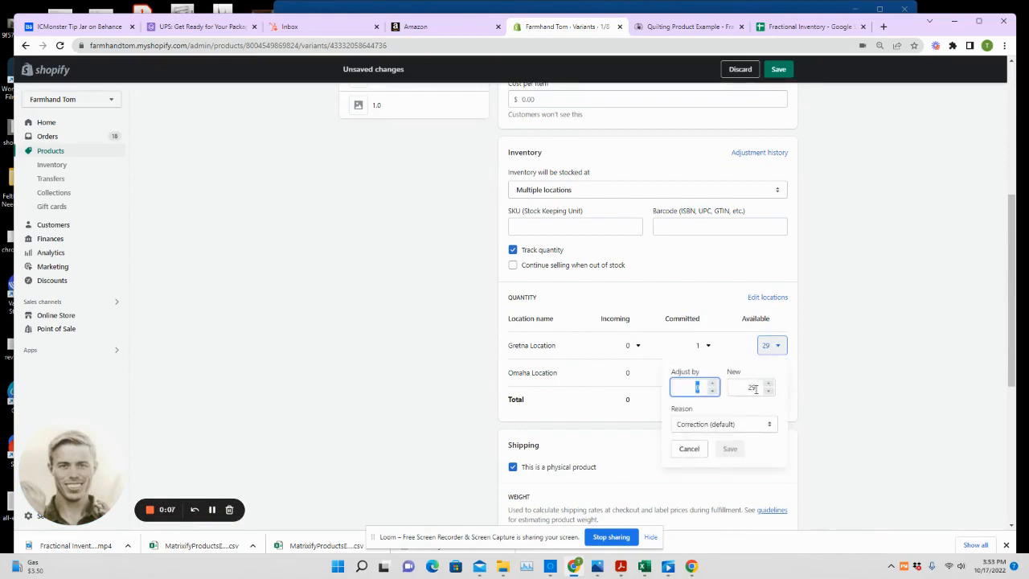
{"action": "left_click", "coordinate": [755, 389]}
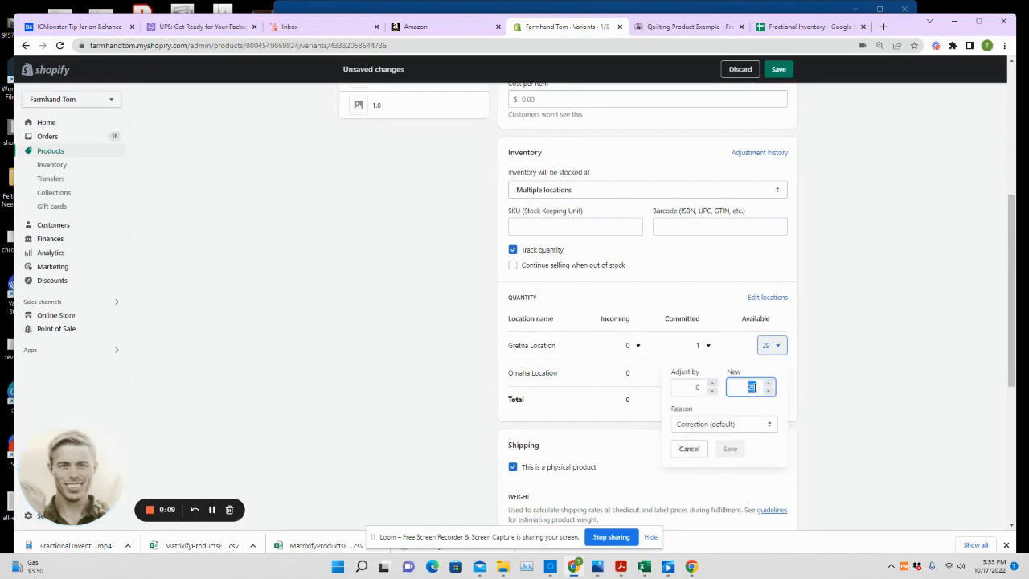
{"action": "left_click", "coordinate": [696, 448]}
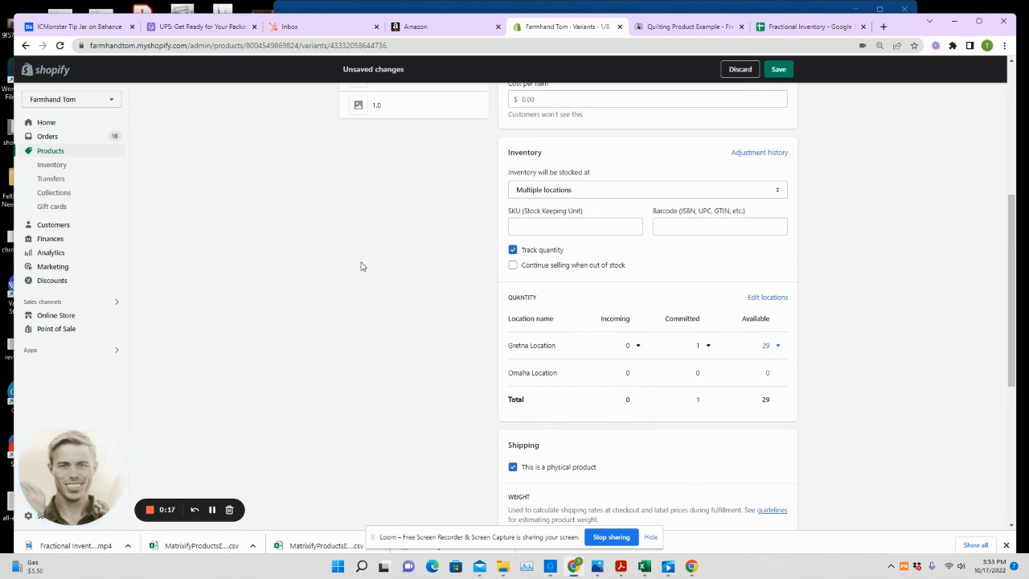
{"action": "scroll", "coordinate": [358, 266], "scroll_direction": "up", "scroll_amount": 2}
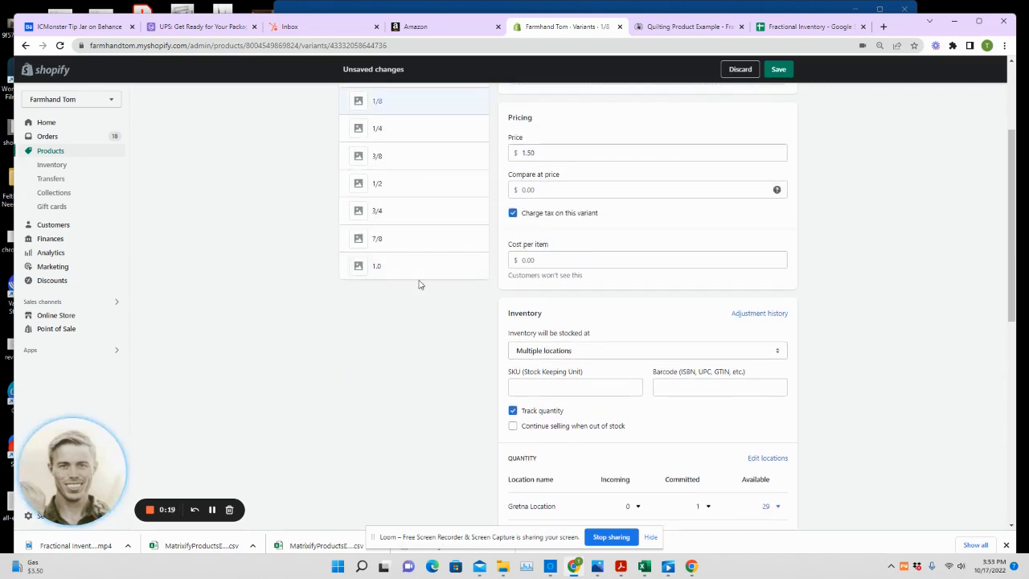
{"action": "scroll", "coordinate": [548, 354], "scroll_direction": "down", "scroll_amount": 1}
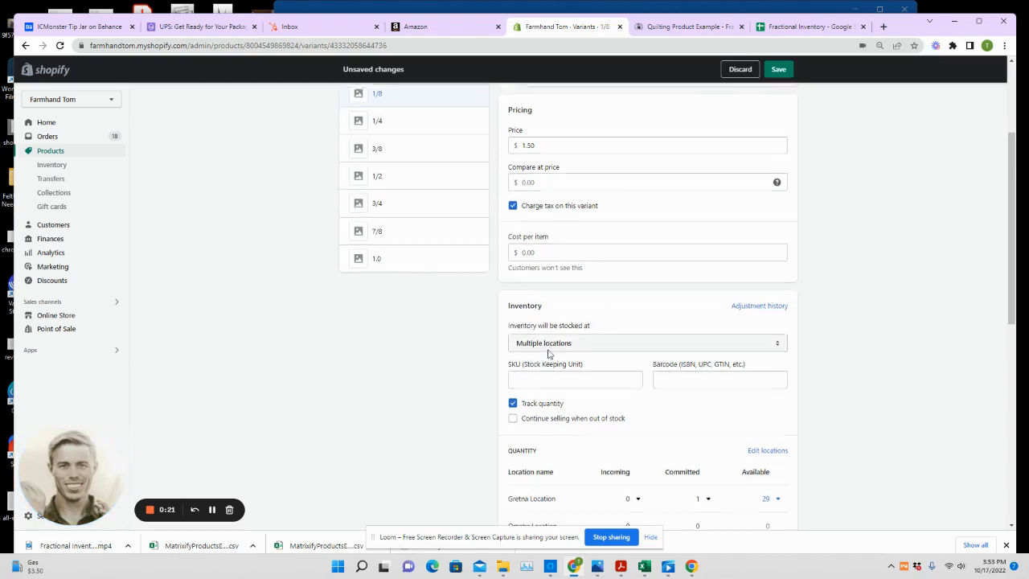
{"action": "scroll", "coordinate": [548, 354], "scroll_direction": "down", "scroll_amount": 3}
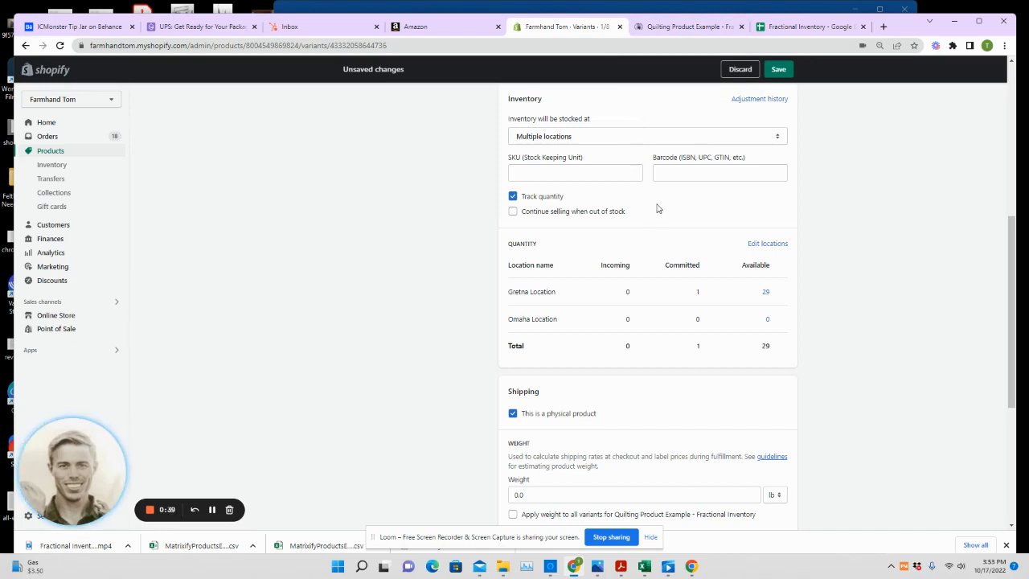
Highlight the full product title in the storefront preview and browse the fractional Size list, keeping 1/2
{"action": "left_click", "coordinate": [709, 33]}
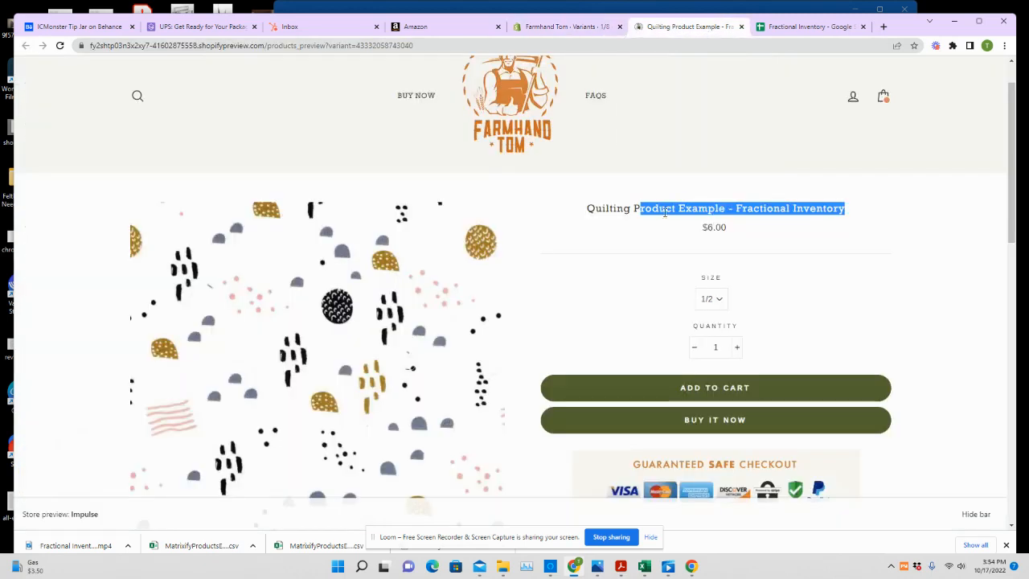
{"action": "left_click", "coordinate": [532, 268]}
{"action": "left_click_drag", "start_coordinate": [586, 211], "coordinate": [884, 201]}
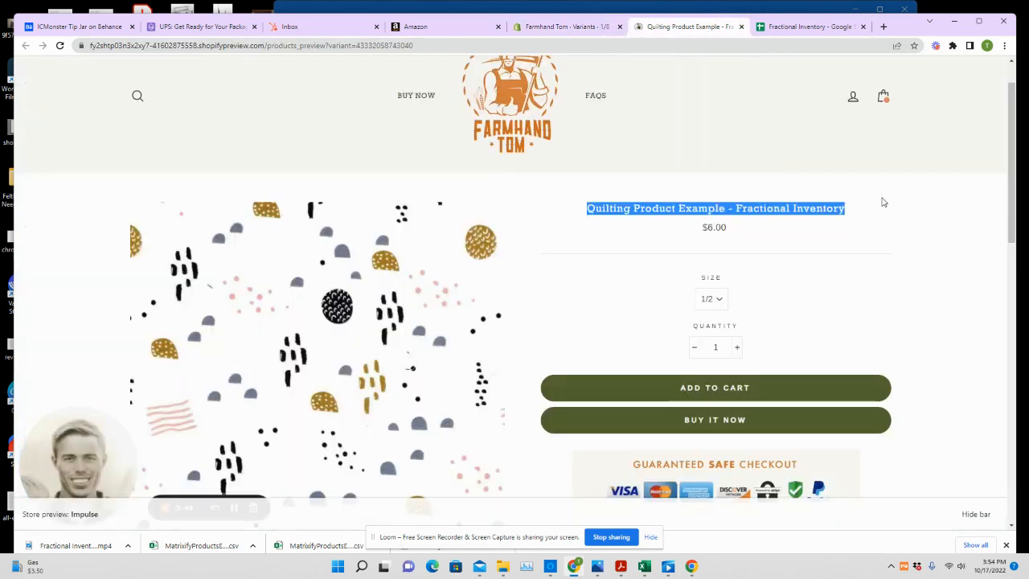
{"action": "left_click", "coordinate": [811, 238]}
{"action": "left_click", "coordinate": [711, 304]}
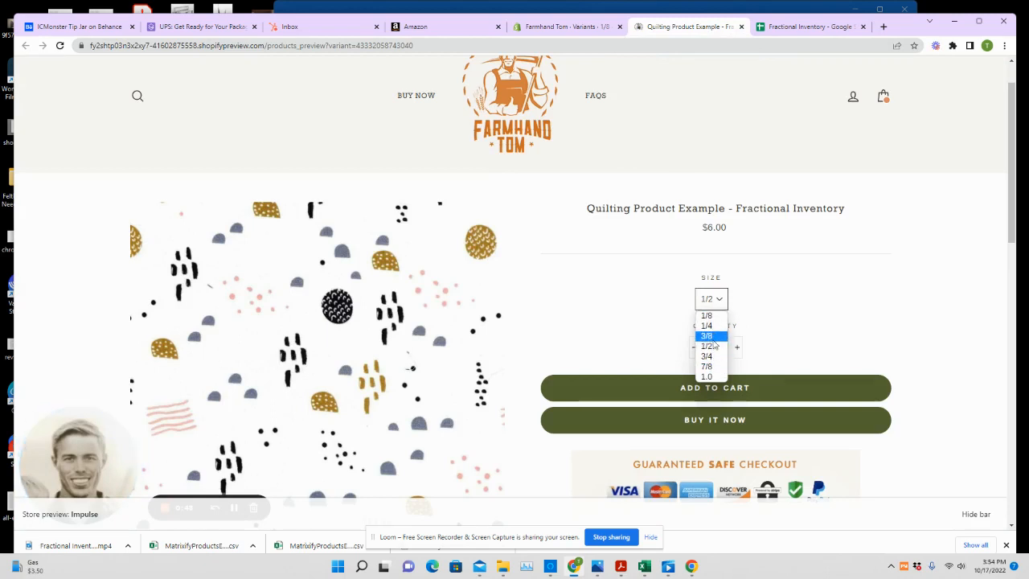
{"action": "left_click", "coordinate": [656, 321]}
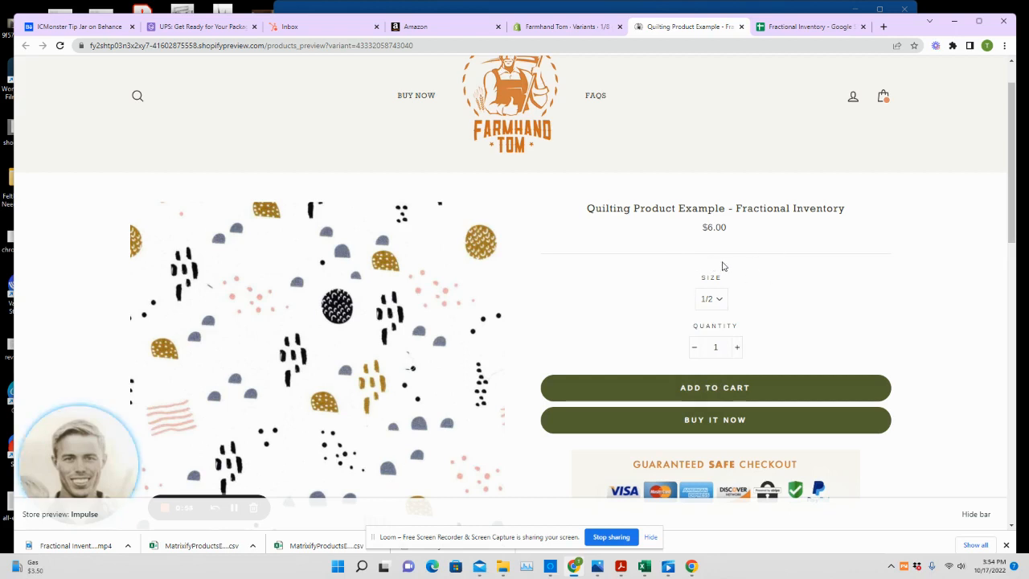
Point out the $6.00 price, recheck the Size options keeping 1/2, then bring up the Fractional Inventory sheet
{"action": "left_click_drag", "start_coordinate": [725, 228], "coordinate": [701, 232]}
{"action": "left_click", "coordinate": [742, 289]}
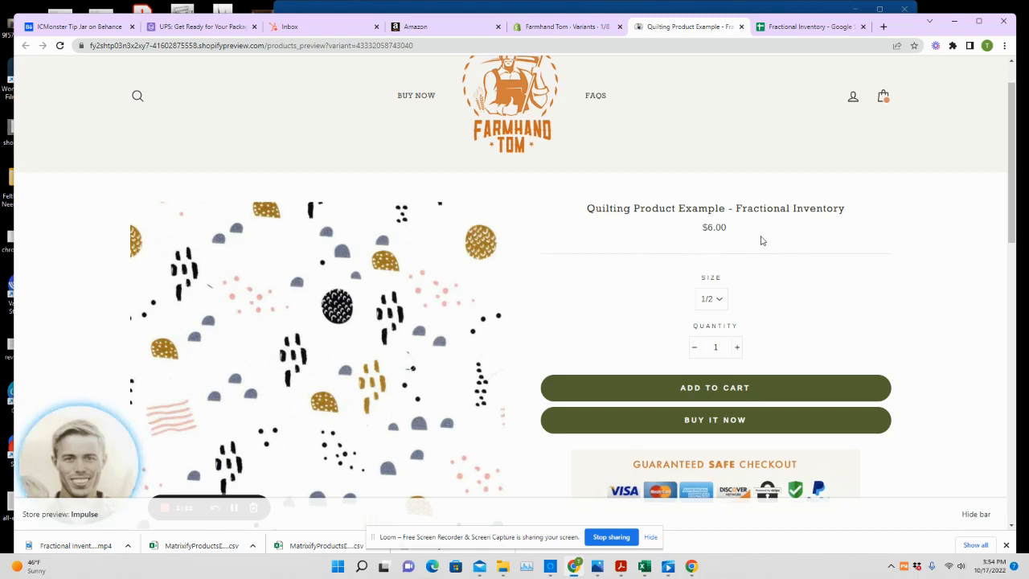
{"action": "left_click", "coordinate": [723, 302]}
{"action": "left_click", "coordinate": [623, 315]}
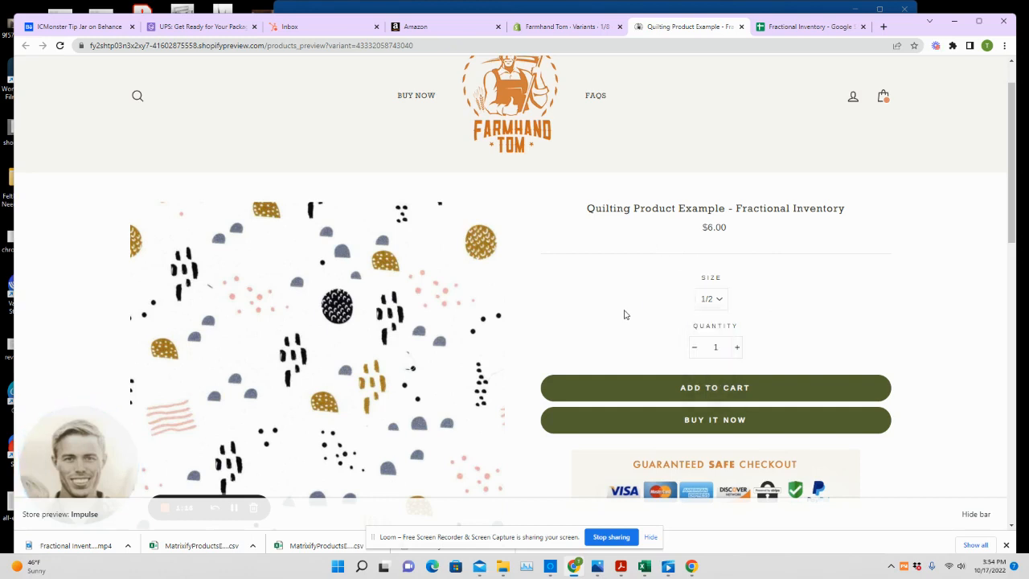
{"action": "left_click", "coordinate": [700, 309]}
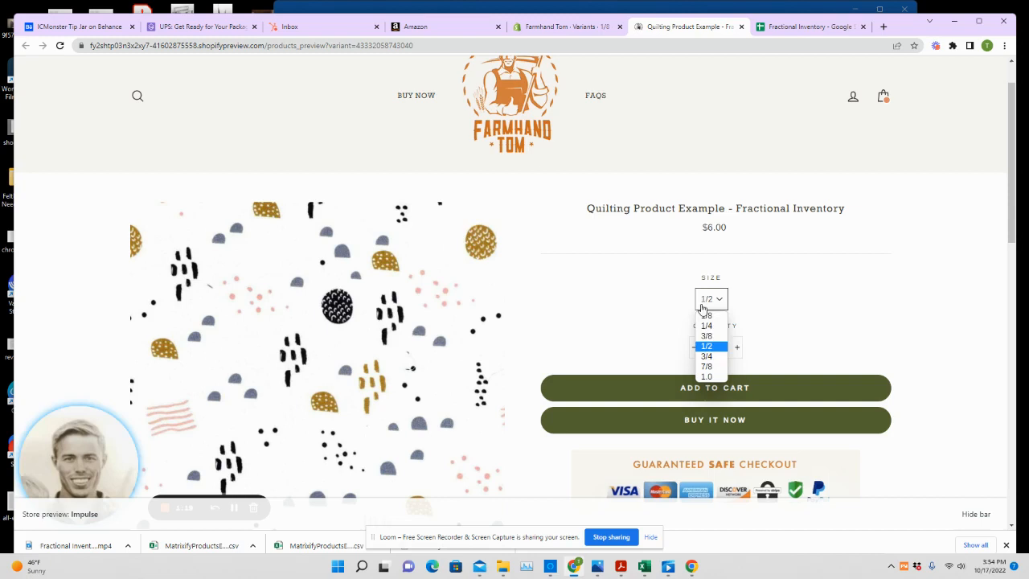
{"action": "left_click", "coordinate": [706, 346]}
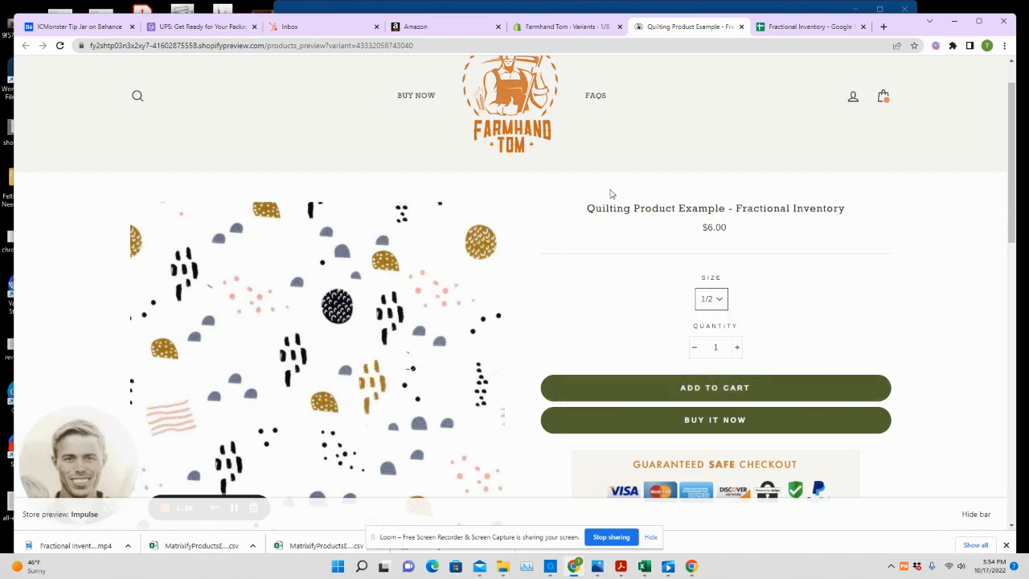
{"action": "left_click", "coordinate": [806, 29]}
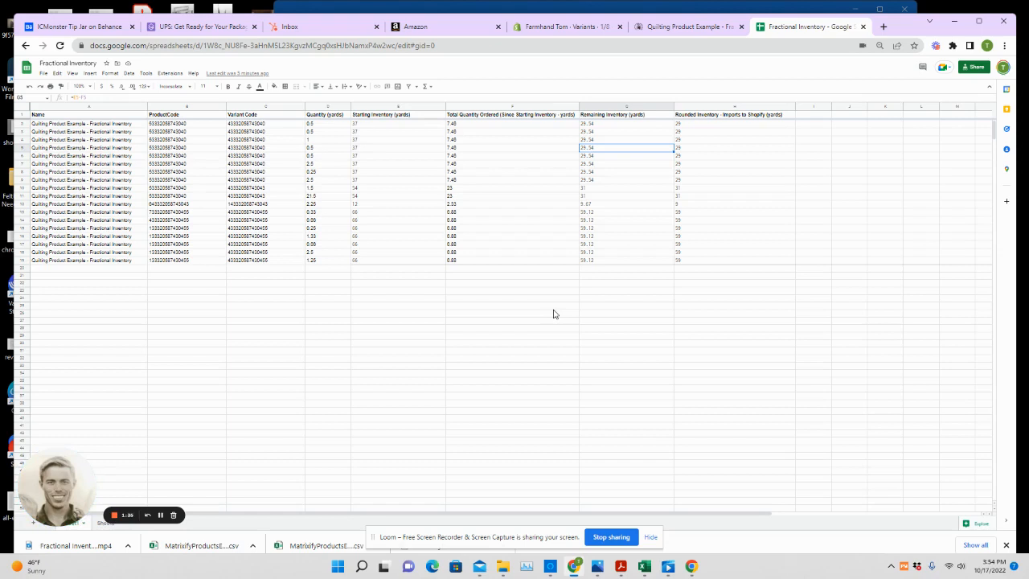
Inspect the Variant Code, starting inventory of 37 and total-ordered SUMIF formulas in rows 2 and 3
{"action": "left_click", "coordinate": [526, 303]}
{"action": "key", "text": "Up"}
{"action": "key", "text": "Up"}
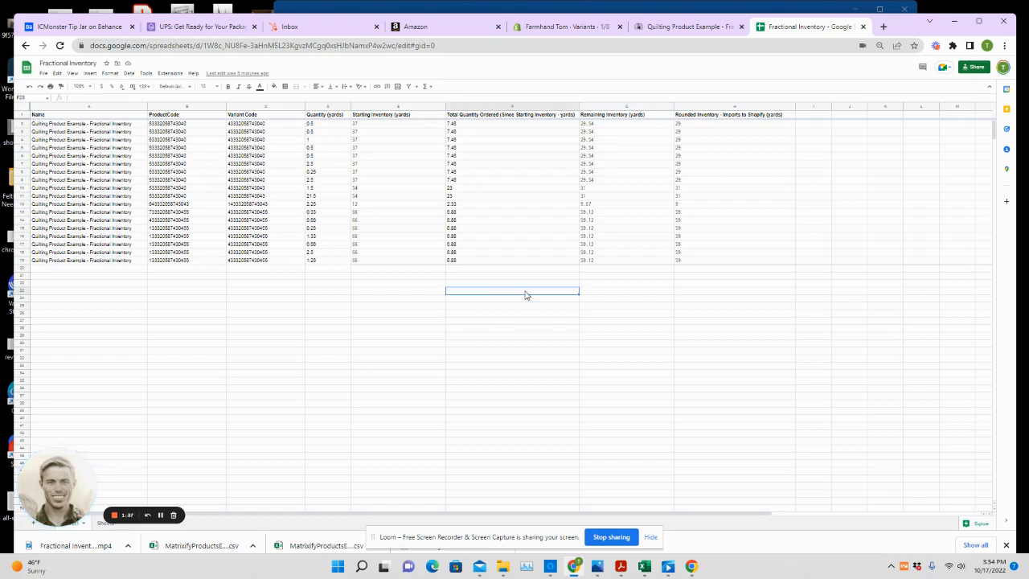
{"action": "left_click", "coordinate": [357, 285]}
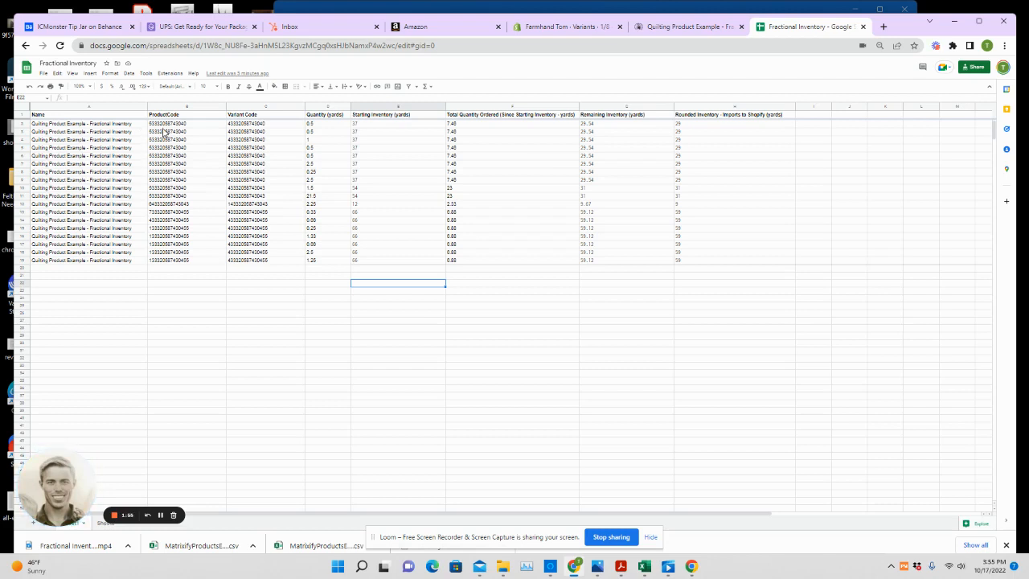
{"action": "left_click", "coordinate": [238, 124]}
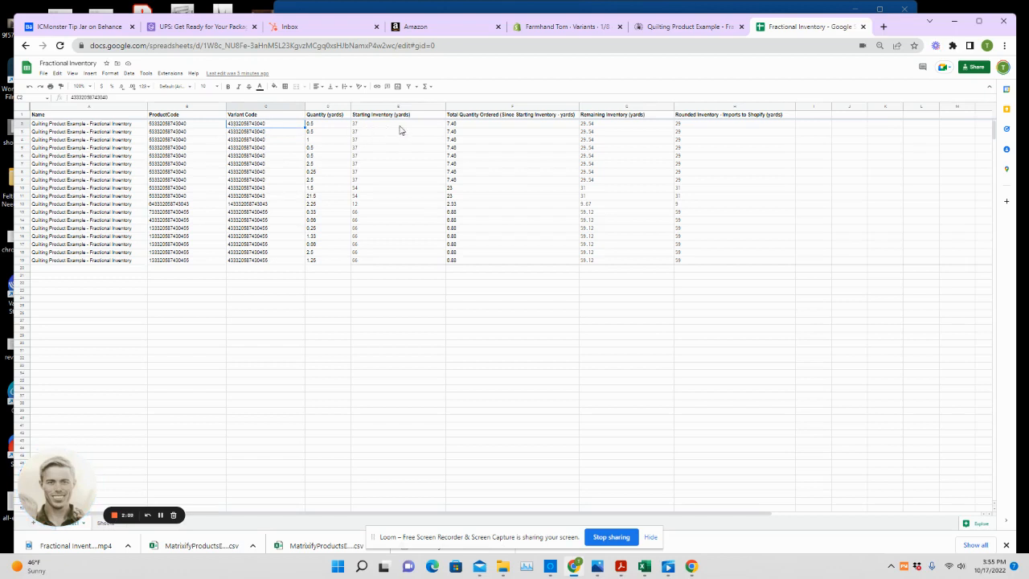
{"action": "left_click", "coordinate": [455, 123]}
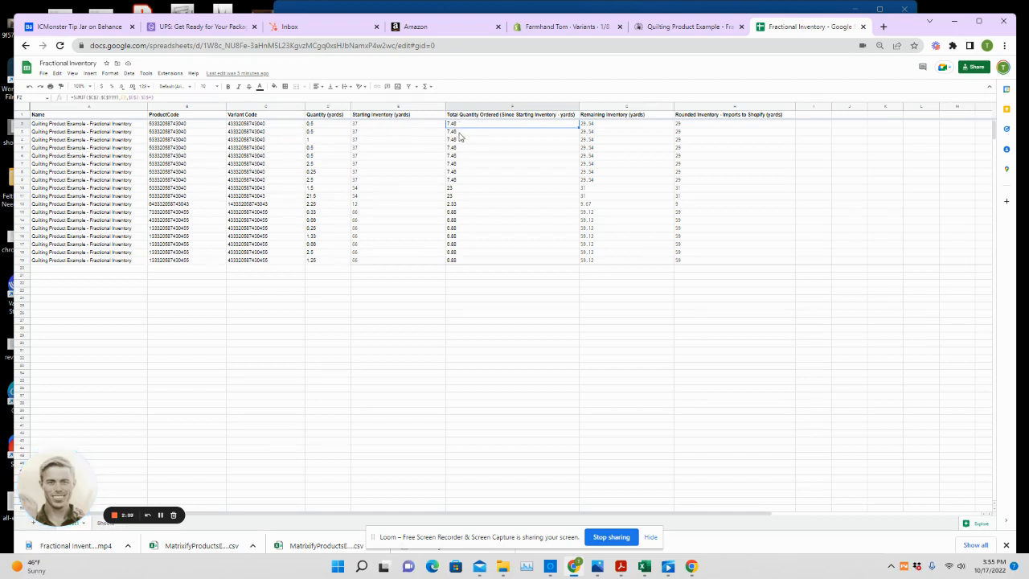
{"action": "left_click", "coordinate": [459, 133]}
{"action": "left_click", "coordinate": [375, 126]}
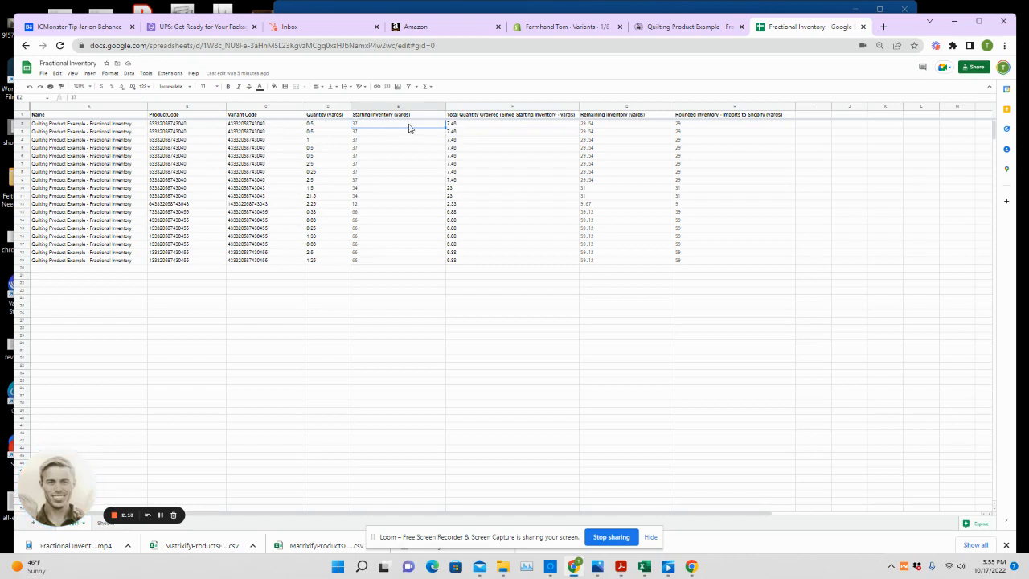
{"action": "left_click", "coordinate": [403, 133]}
{"action": "left_click", "coordinate": [486, 124]}
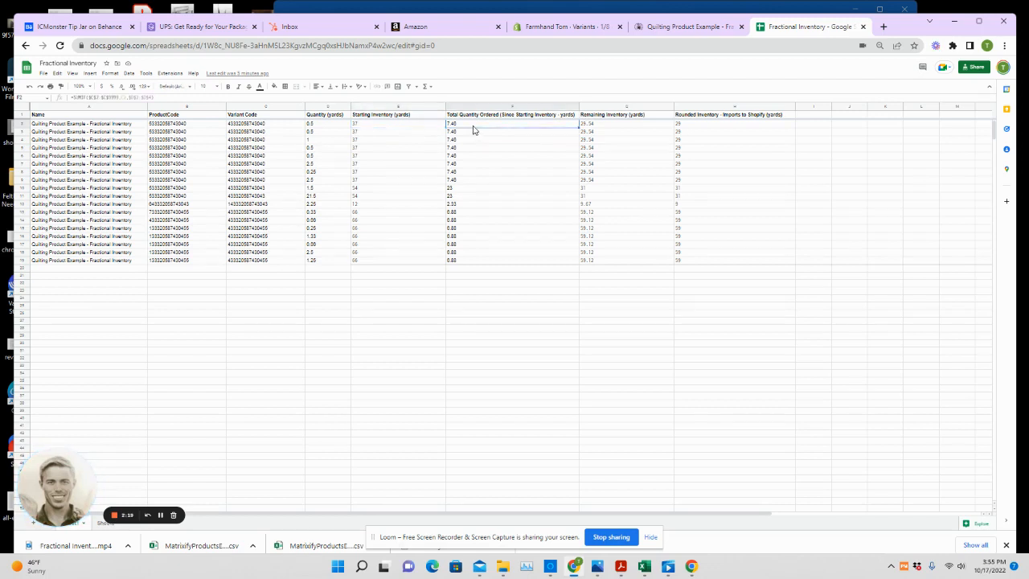
Compare the remaining-inventory and ROUNDDOWN formulas in columns G and H against the Shopify variant's stock count of 29
{"action": "left_click", "coordinate": [582, 128]}
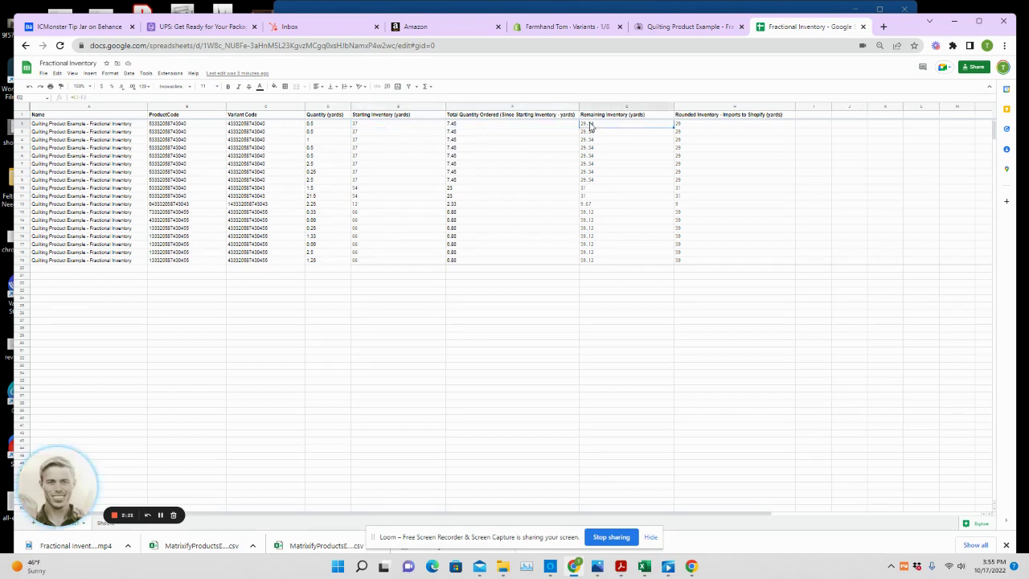
{"action": "left_click", "coordinate": [680, 126]}
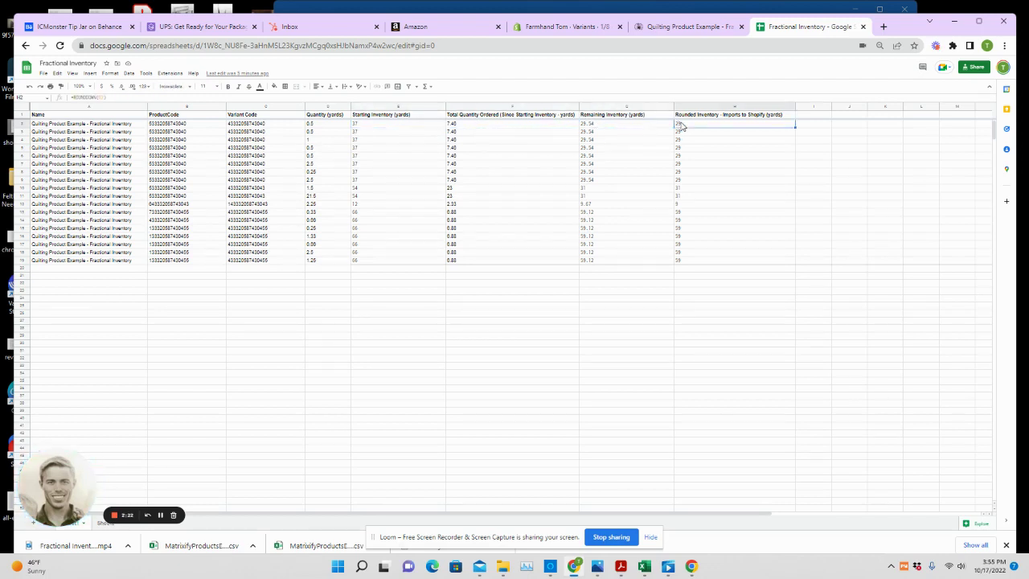
{"action": "left_click", "coordinate": [608, 132]}
{"action": "left_click", "coordinate": [682, 126]}
{"action": "left_click", "coordinate": [605, 129]}
{"action": "left_click", "coordinate": [686, 128]}
{"action": "left_click", "coordinate": [642, 126]}
{"action": "left_click", "coordinate": [710, 129]}
{"action": "left_click", "coordinate": [596, 31]}
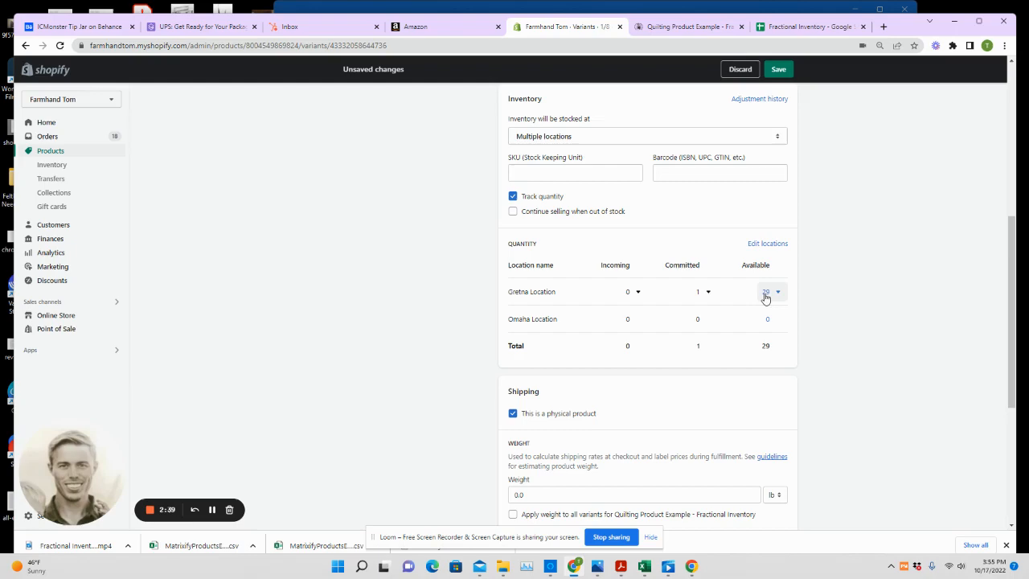
{"action": "left_click", "coordinate": [804, 27]}
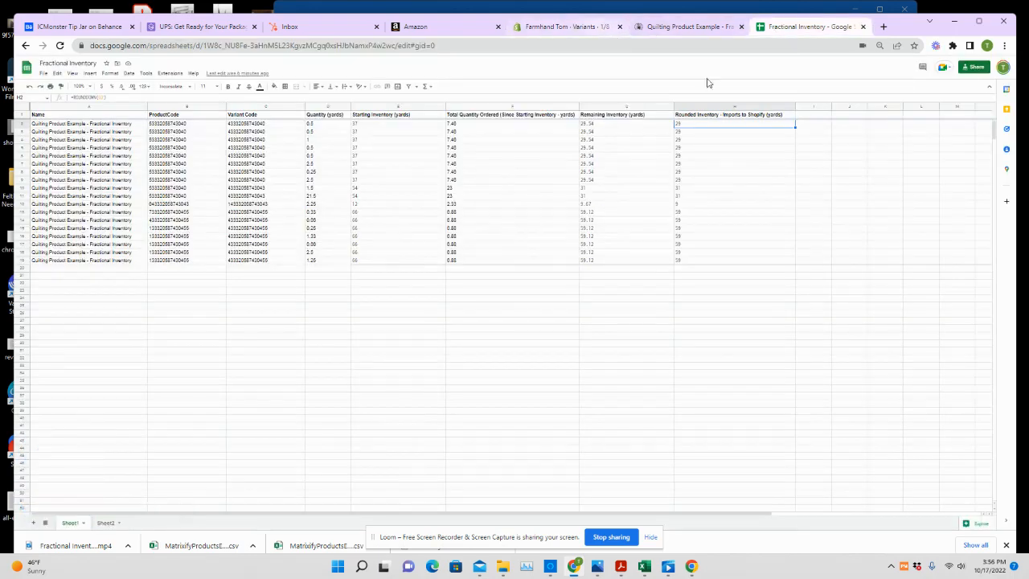
Set the 1/8 variant's Update Inventory Number metafield to 500 and save it
{"action": "left_click", "coordinate": [577, 27]}
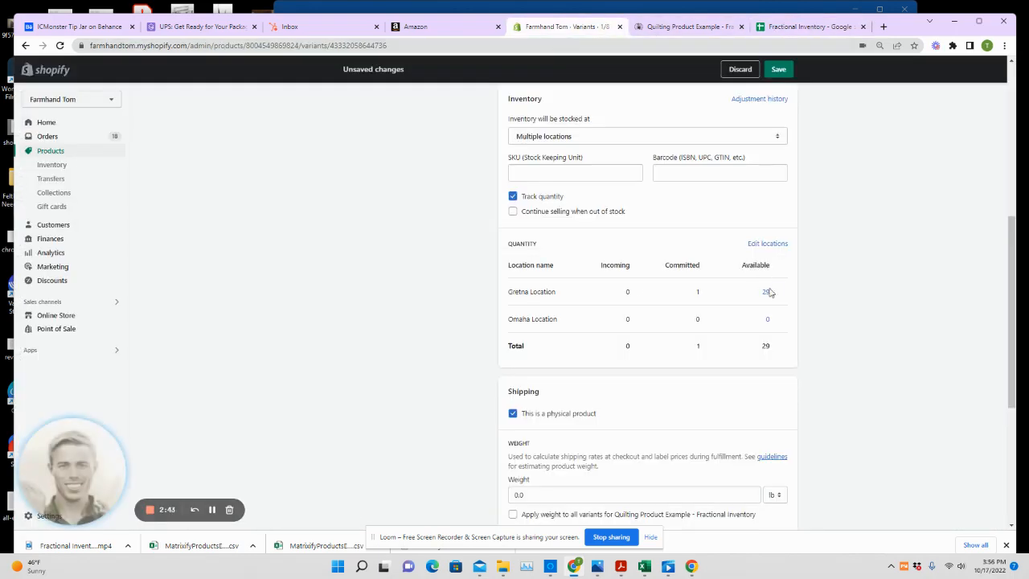
{"action": "mouse_move", "coordinate": [765, 291]}
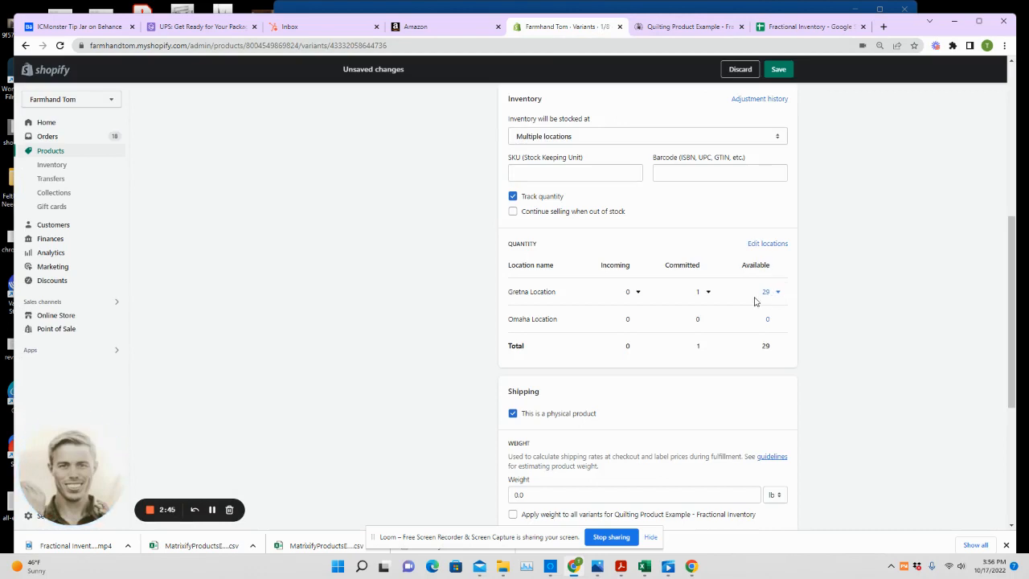
{"action": "scroll", "coordinate": [758, 301], "scroll_direction": "down", "scroll_amount": 3}
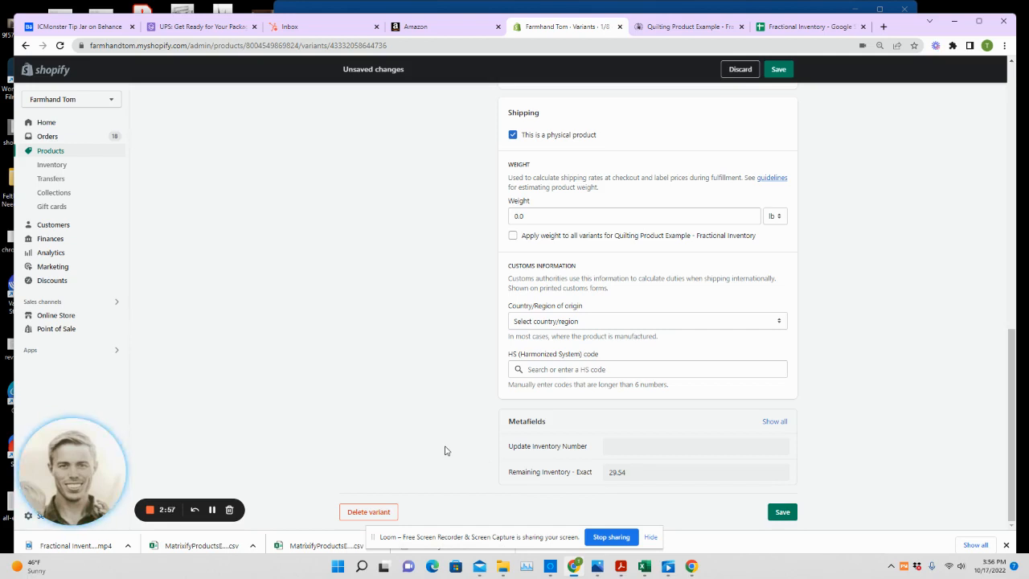
{"action": "left_click", "coordinate": [631, 447]}
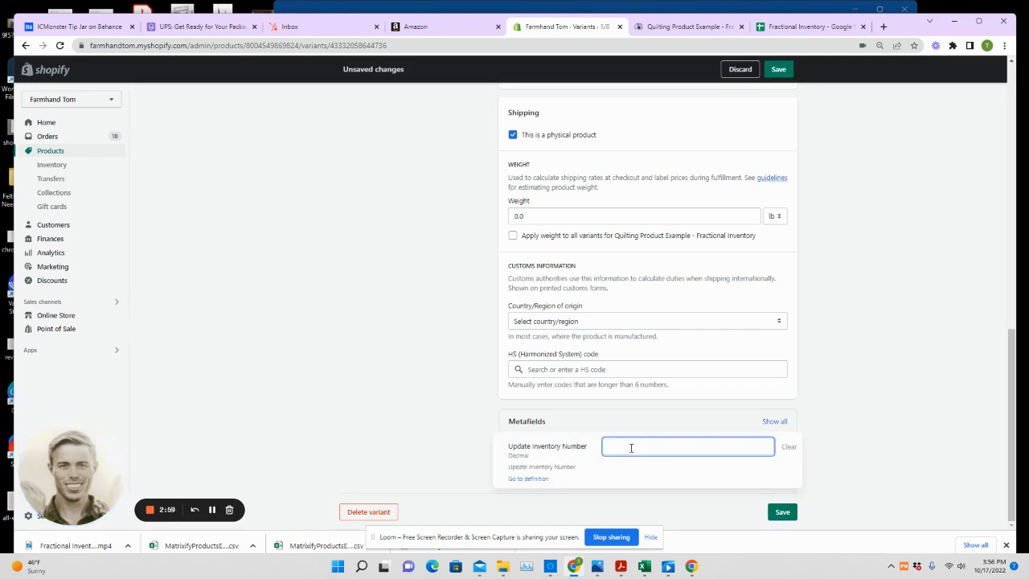
{"action": "type", "text": "500"}
{"action": "key", "text": "Return"}
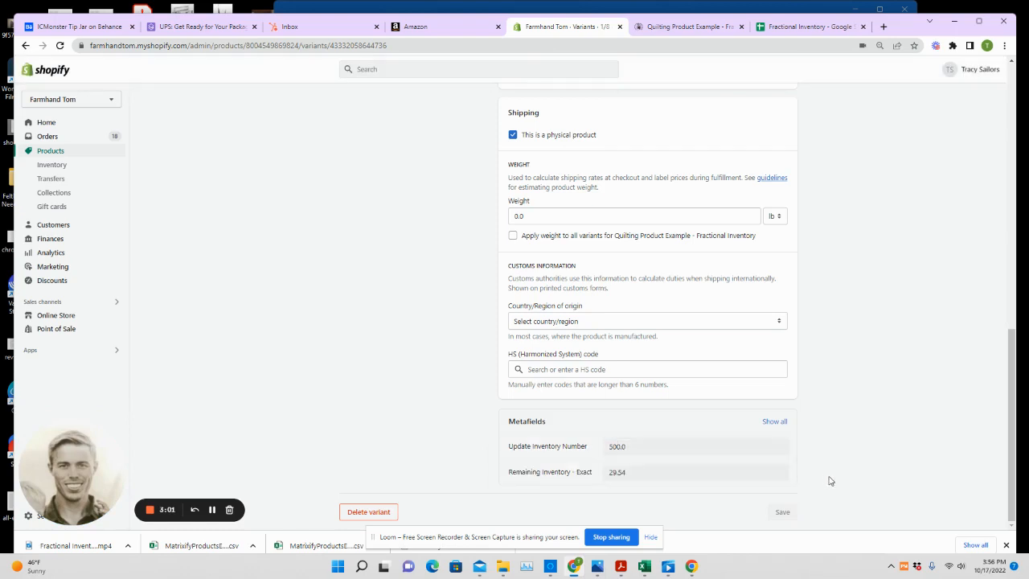
{"action": "left_click", "coordinate": [787, 29]}
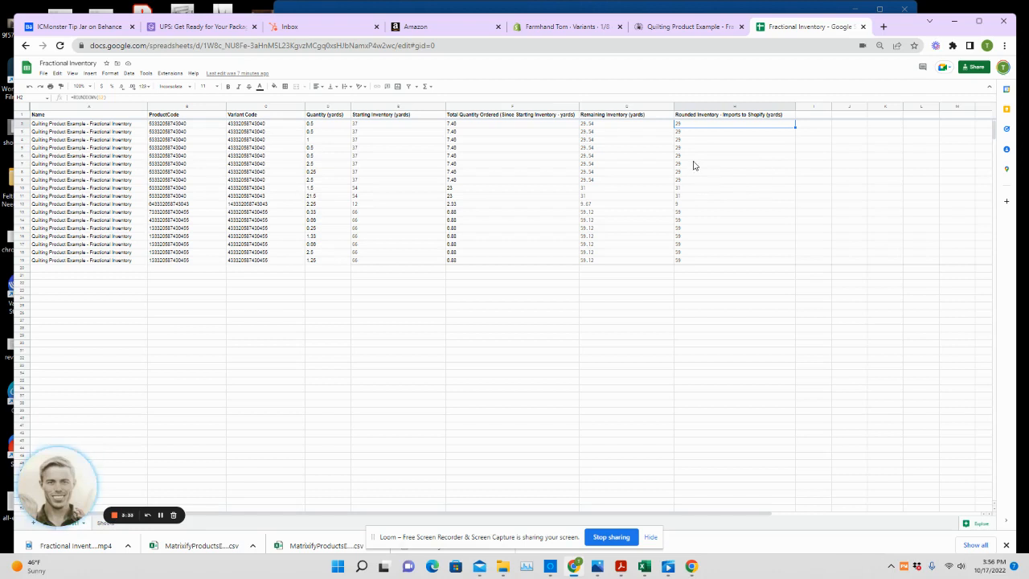
Review the Remaining Inventory and ROUNDDOWN formulas in G2 and H3 and point out the 9.67 remaining value
{"action": "left_click", "coordinate": [694, 154]}
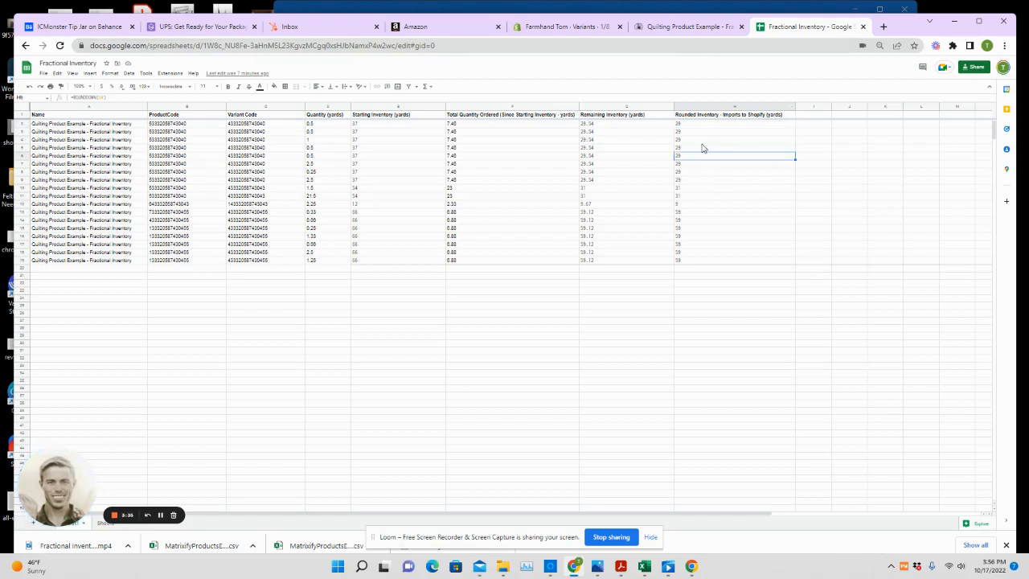
{"action": "left_click", "coordinate": [701, 143]}
{"action": "left_click", "coordinate": [625, 127]}
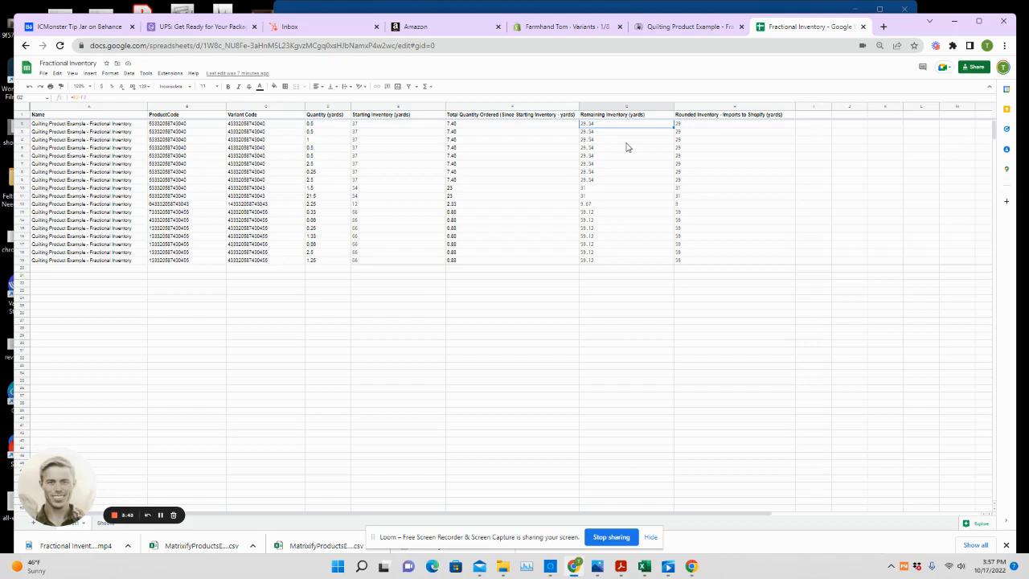
{"action": "left_click", "coordinate": [802, 132]}
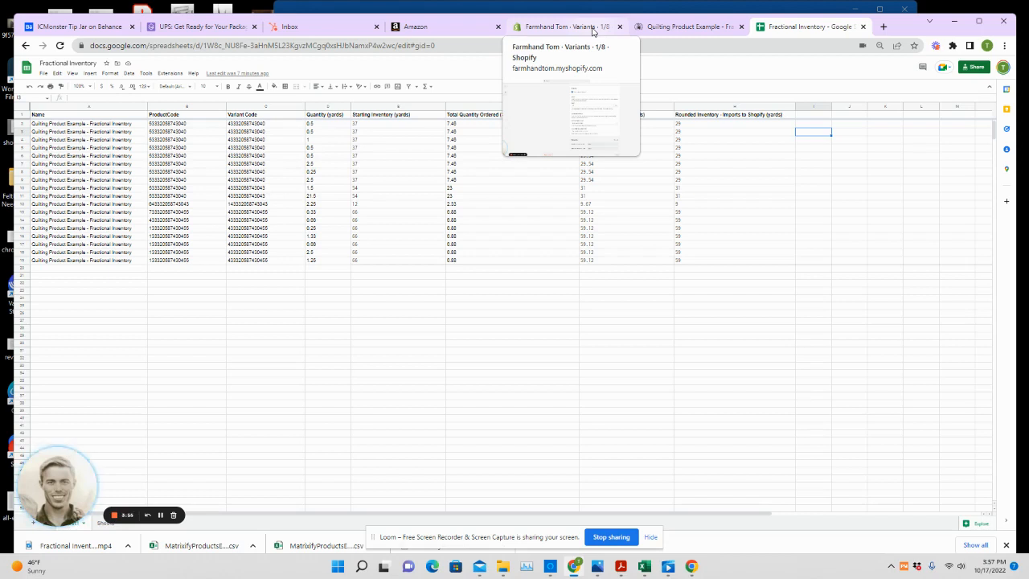
{"action": "left_click", "coordinate": [677, 130]}
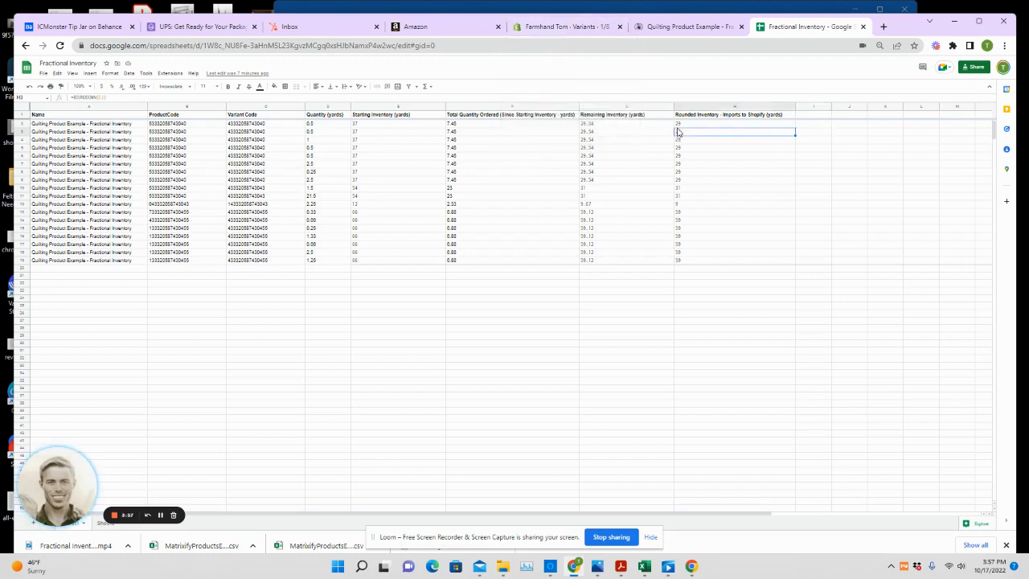
{"action": "left_click", "coordinate": [660, 207]}
{"action": "left_click", "coordinate": [532, 25]}
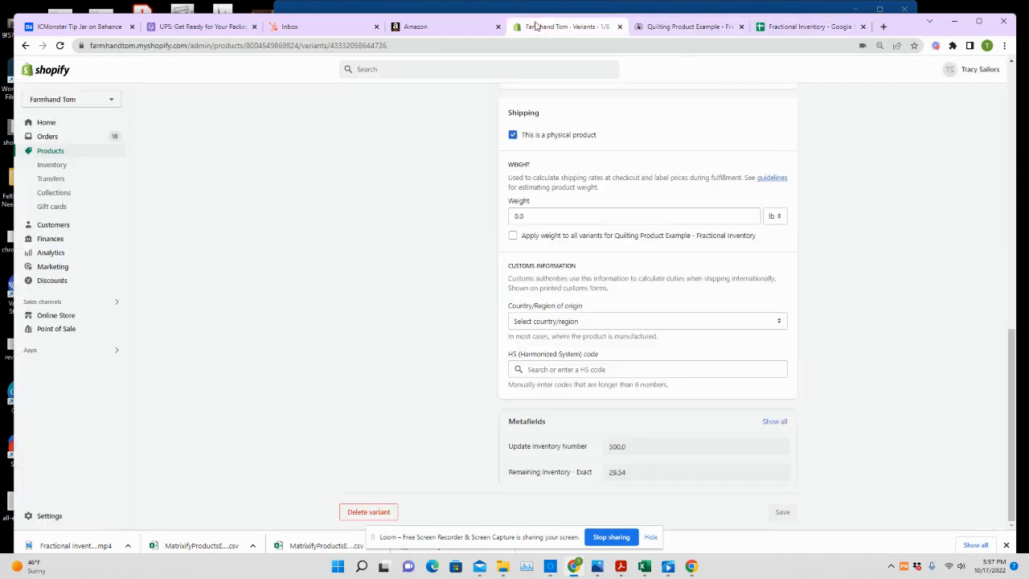
{"action": "scroll", "coordinate": [459, 351], "scroll_direction": "up", "scroll_amount": 3}
{"action": "scroll", "coordinate": [459, 351], "scroll_direction": "up", "scroll_amount": 2}
{"action": "scroll", "coordinate": [461, 354], "scroll_direction": "down", "scroll_amount": 2}
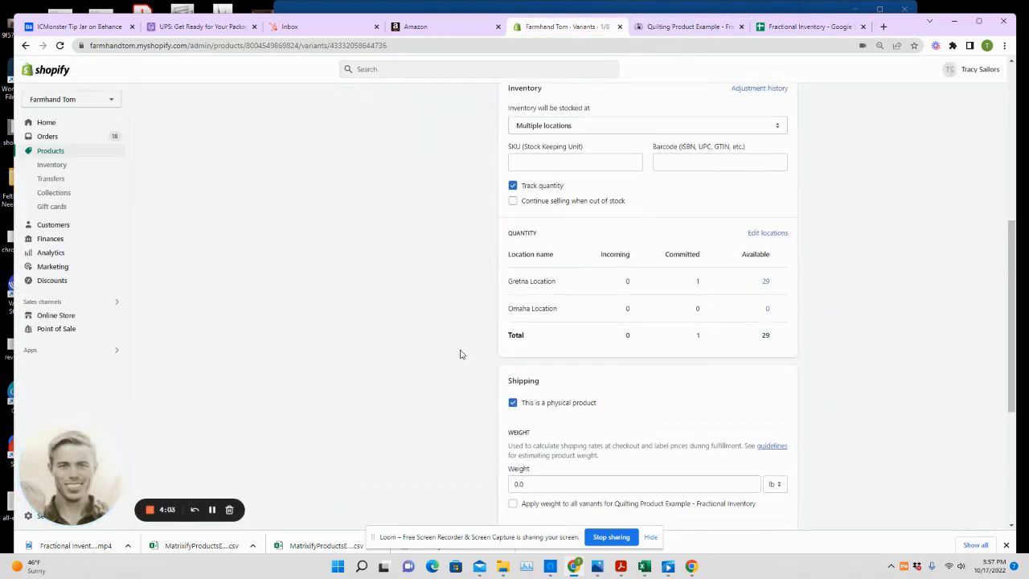
{"action": "scroll", "coordinate": [372, 287], "scroll_direction": "up", "scroll_amount": 3}
{"action": "scroll", "coordinate": [383, 244], "scroll_direction": "up", "scroll_amount": 2}
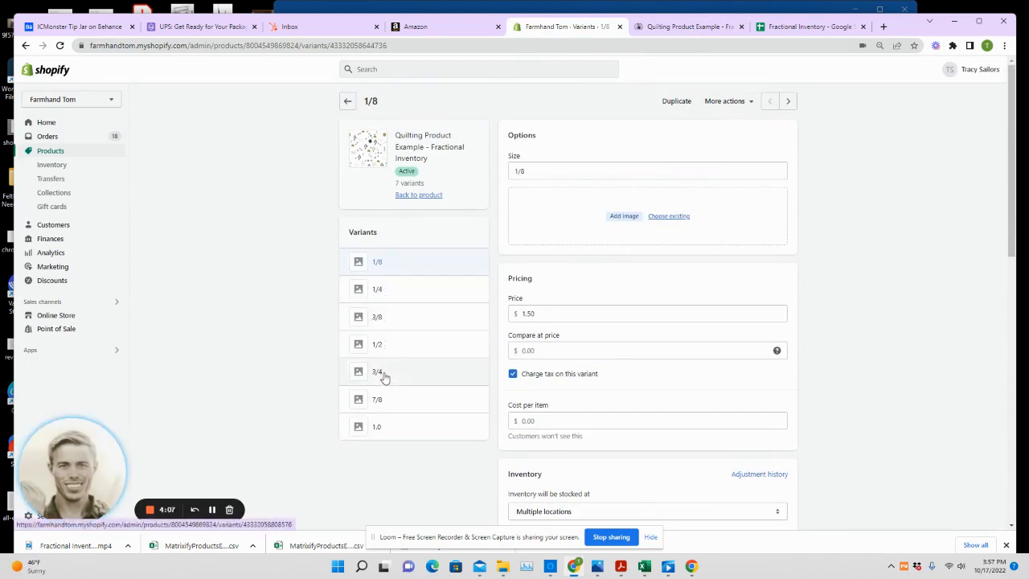
{"action": "scroll", "coordinate": [381, 413], "scroll_direction": "down", "scroll_amount": 2}
{"action": "scroll", "coordinate": [381, 423], "scroll_direction": "down", "scroll_amount": 3}
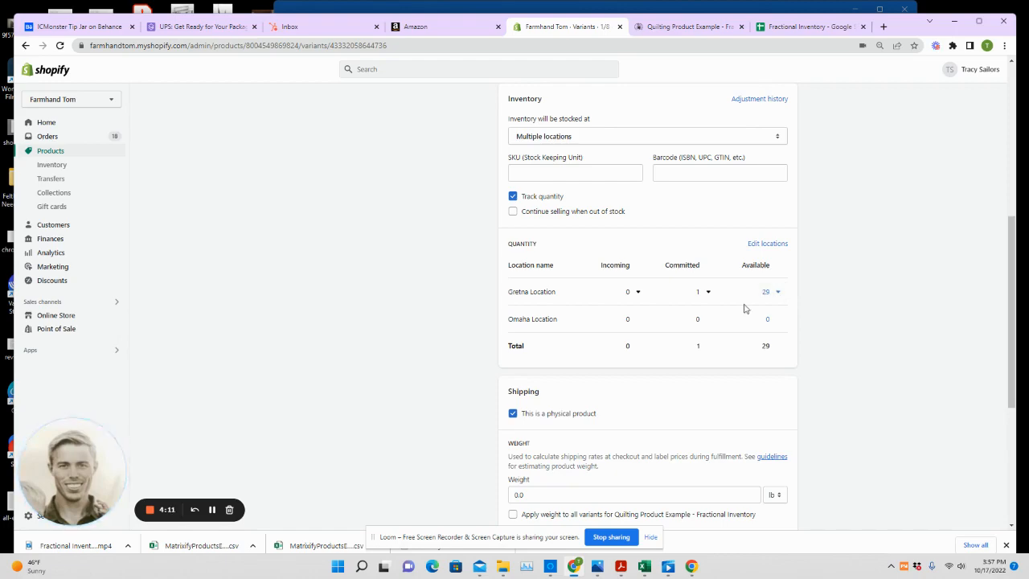
{"action": "scroll", "coordinate": [744, 307], "scroll_direction": "up", "scroll_amount": 3}
{"action": "scroll", "coordinate": [413, 322], "scroll_direction": "down", "scroll_amount": 2}
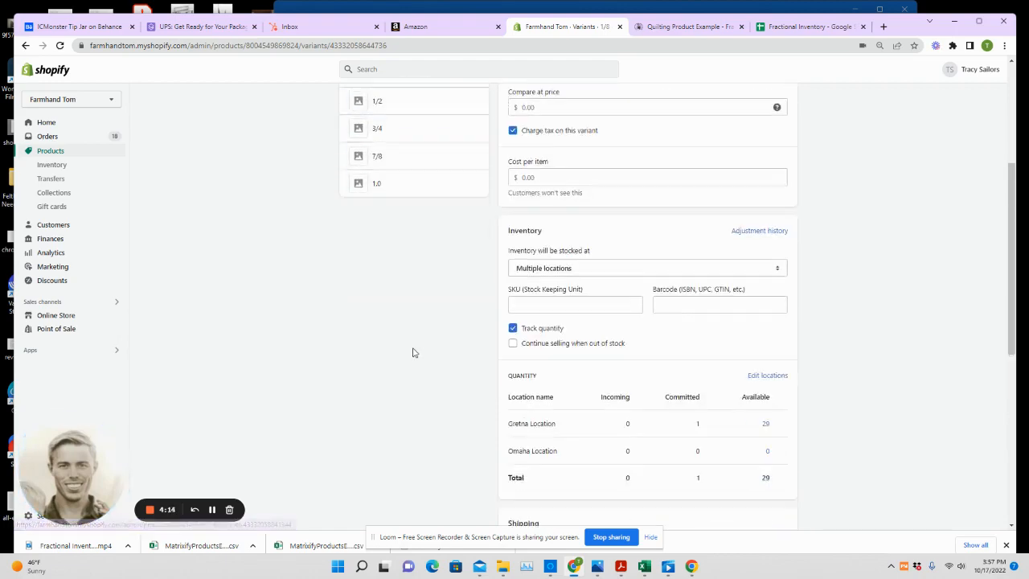
{"action": "scroll", "coordinate": [562, 321], "scroll_direction": "down", "scroll_amount": 3}
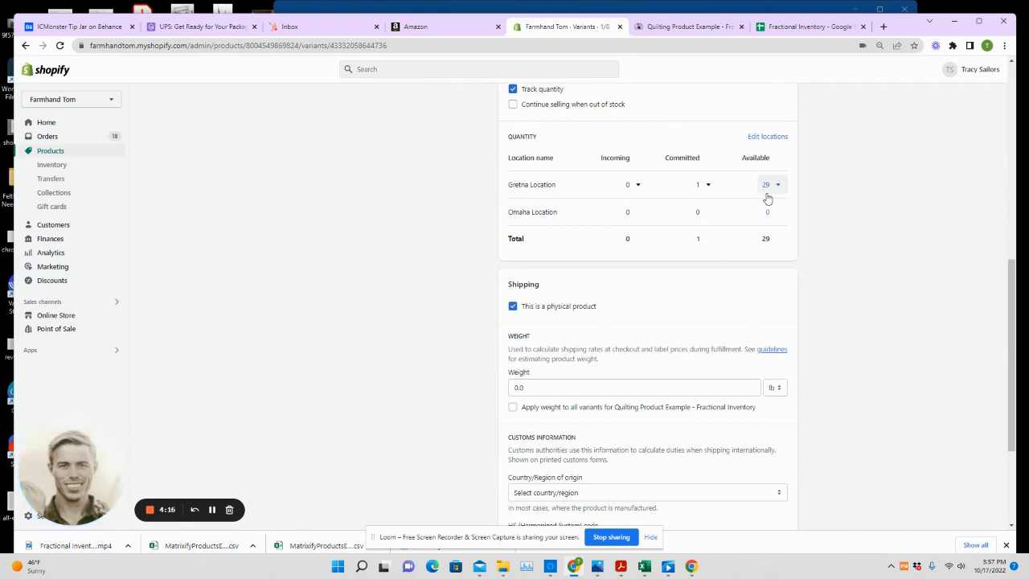
{"action": "scroll", "coordinate": [763, 197], "scroll_direction": "up", "scroll_amount": 3}
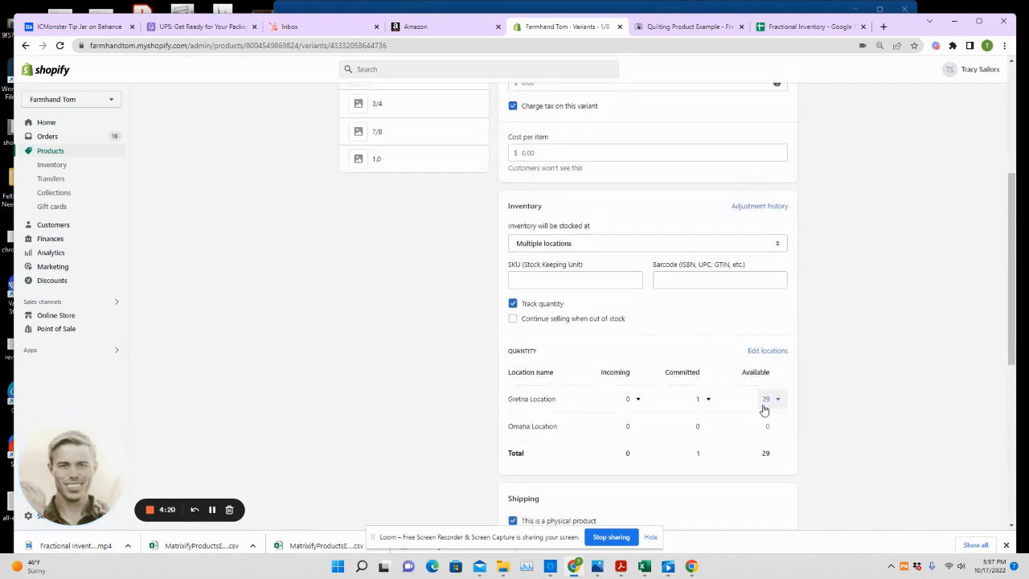
{"action": "scroll", "coordinate": [772, 412], "scroll_direction": "down", "scroll_amount": 3}
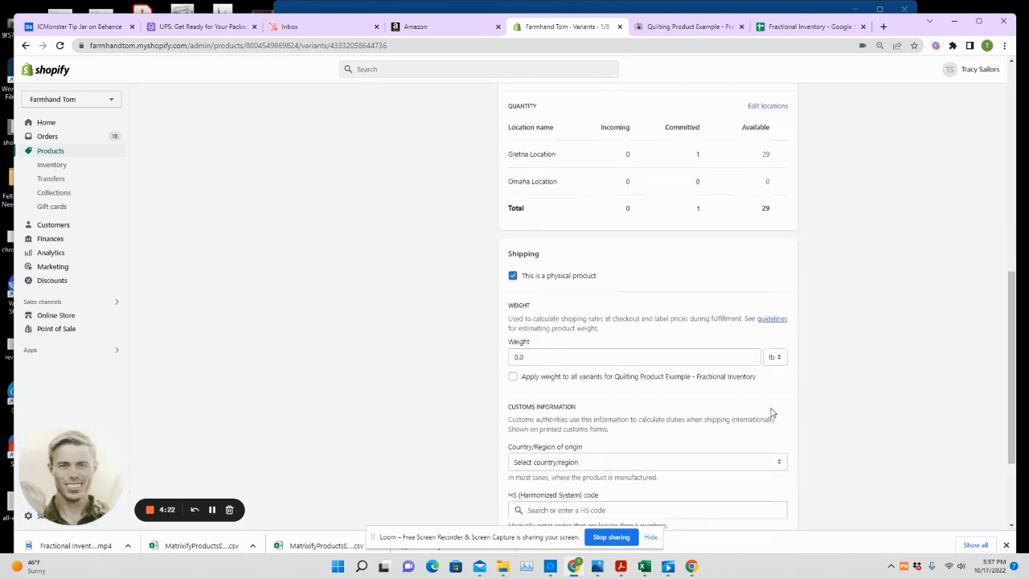
{"action": "scroll", "coordinate": [772, 412], "scroll_direction": "down", "scroll_amount": 2}
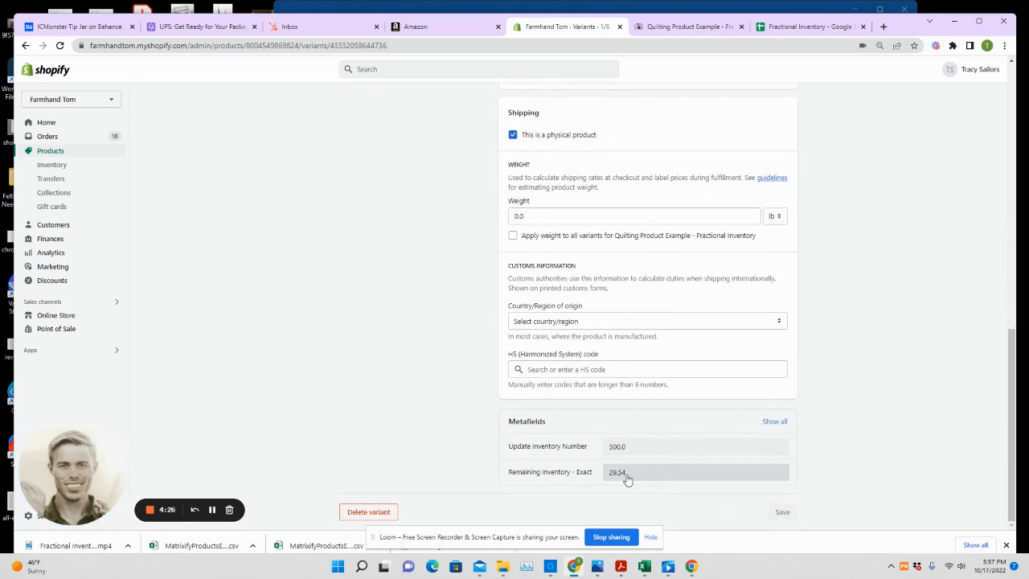
{"action": "scroll", "coordinate": [627, 478], "scroll_direction": "up", "scroll_amount": 3}
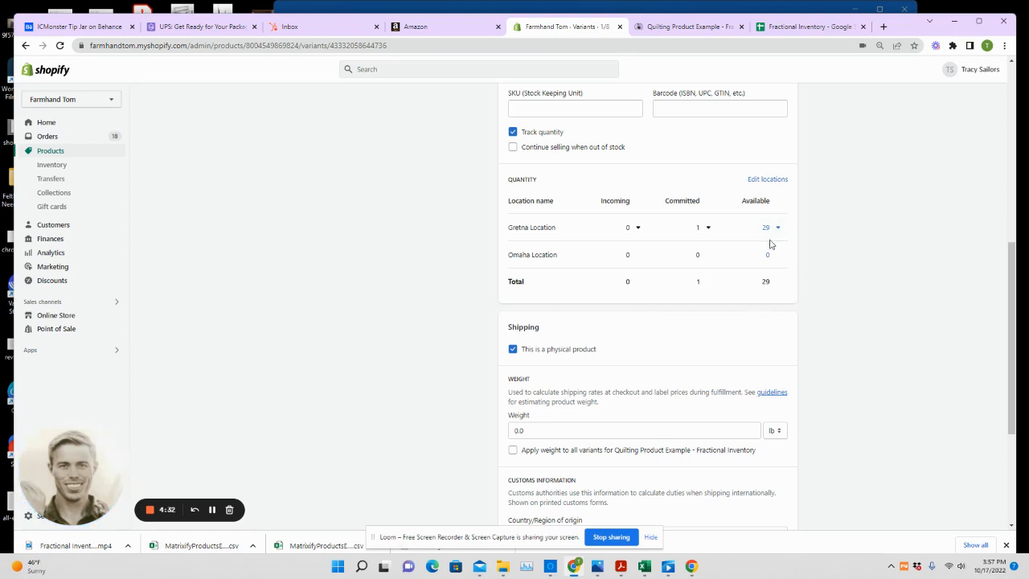
{"action": "scroll", "coordinate": [769, 239], "scroll_direction": "up", "scroll_amount": 4}
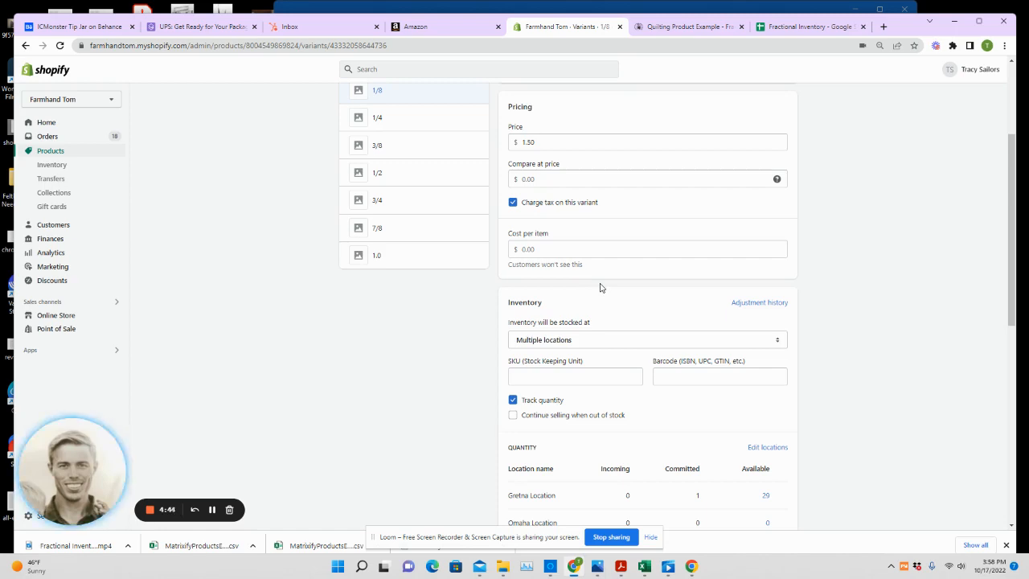
{"action": "scroll", "coordinate": [600, 287], "scroll_direction": "up", "scroll_amount": 1}
{"action": "scroll", "coordinate": [599, 287], "scroll_direction": "up", "scroll_amount": 2}
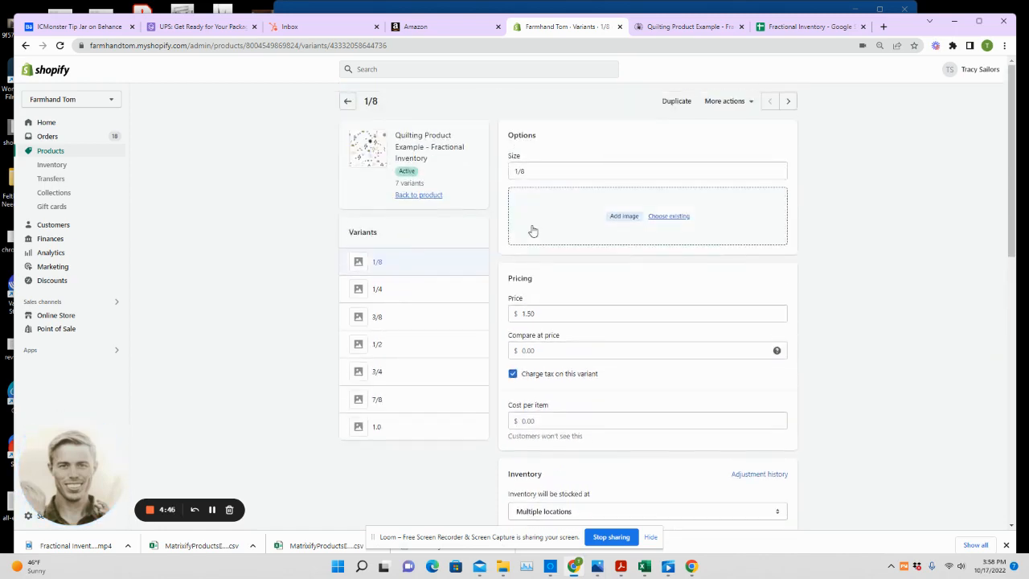